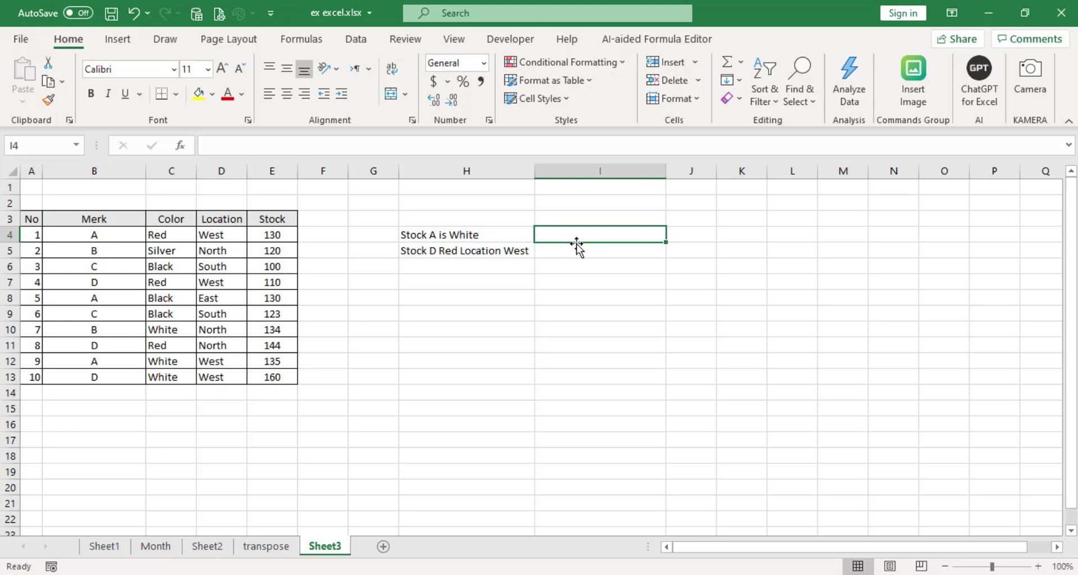
- Enter a SUMIFS formula in I4 summing E4:E13 where B4:B13 is "A" and C4:C13 is "White"
{"action": "type", "text": "=sumif"}
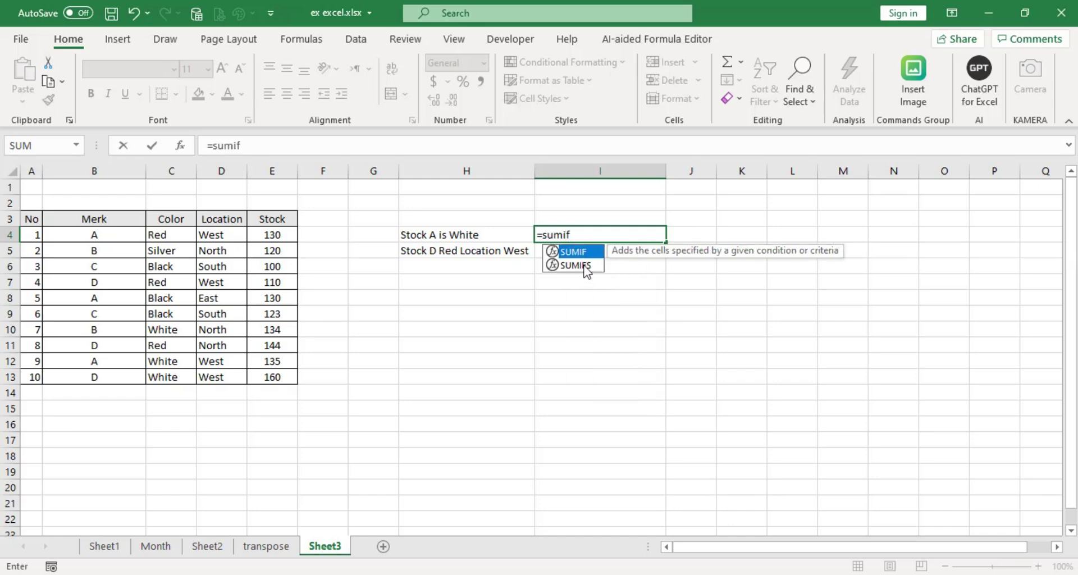
{"action": "double_click", "coordinate": [585, 267]}
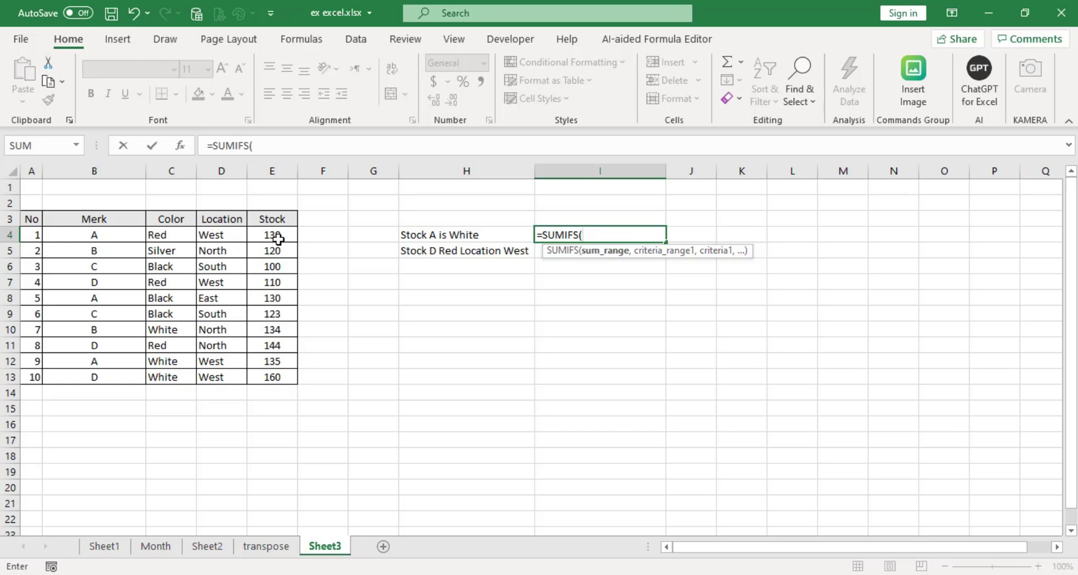
{"action": "left_click_drag", "start_coordinate": [274, 236], "coordinate": [295, 371]}
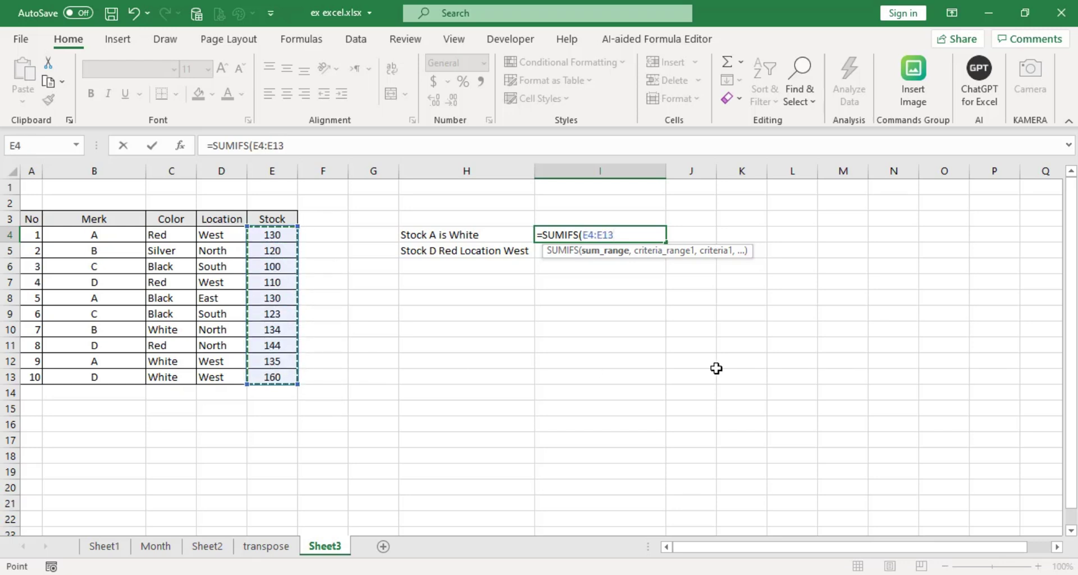
{"action": "type", "text": ","}
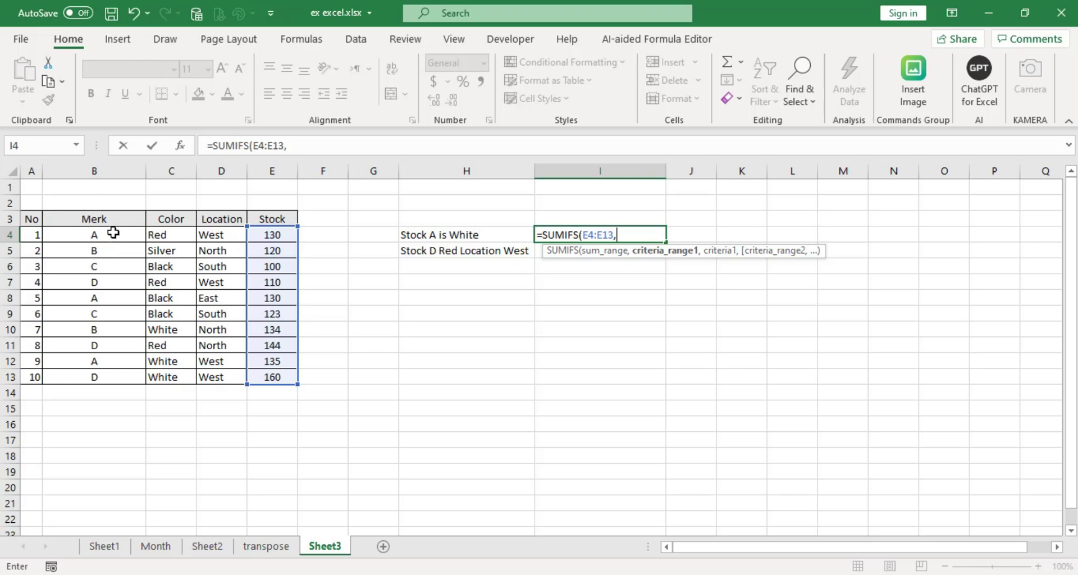
{"action": "left_click_drag", "start_coordinate": [113, 233], "coordinate": [102, 376]}
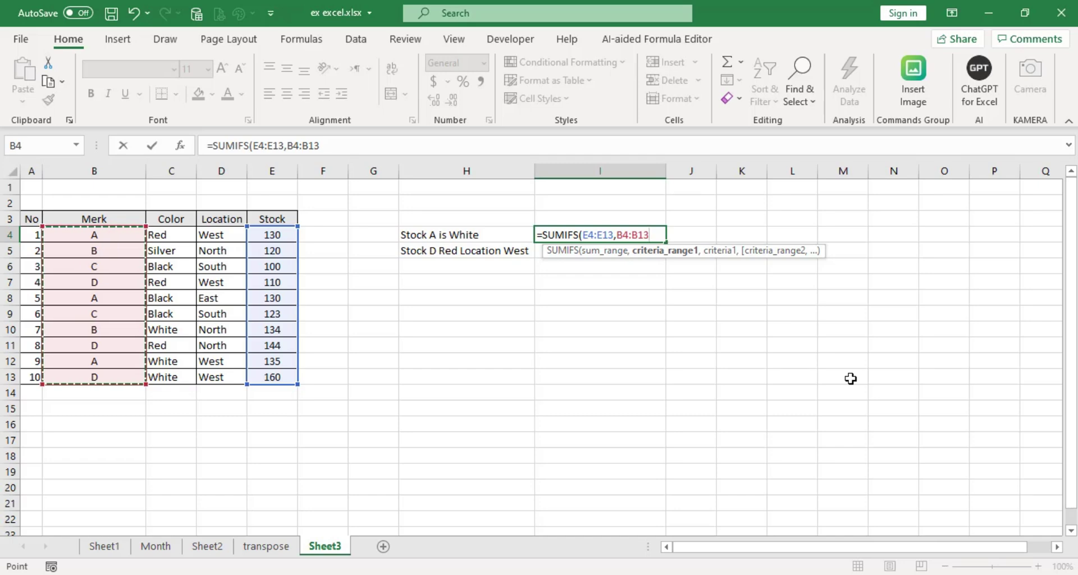
{"action": "type", "text": ",\"A"}
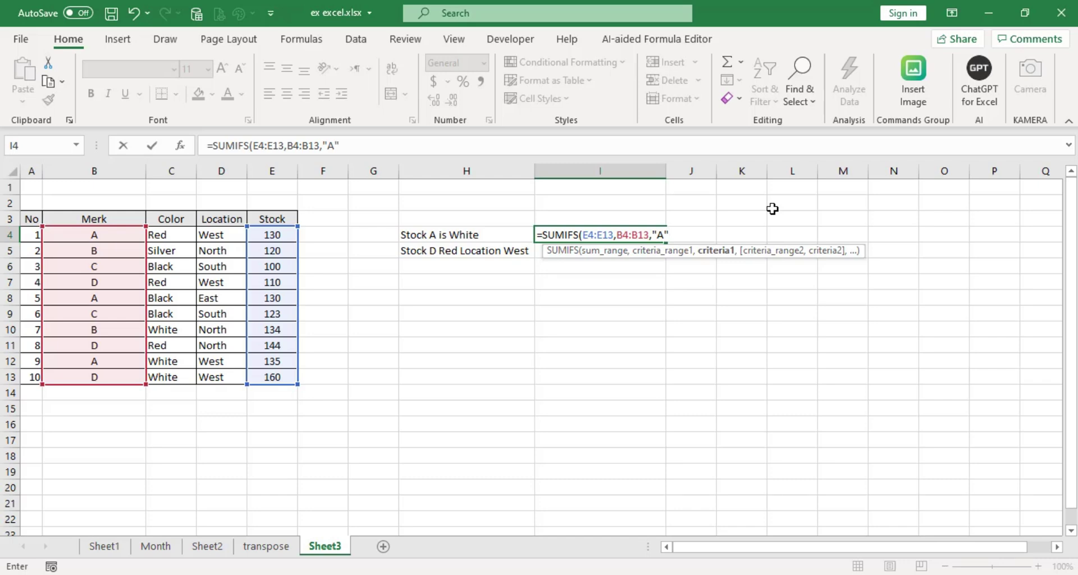
{"action": "type", "text": ","}
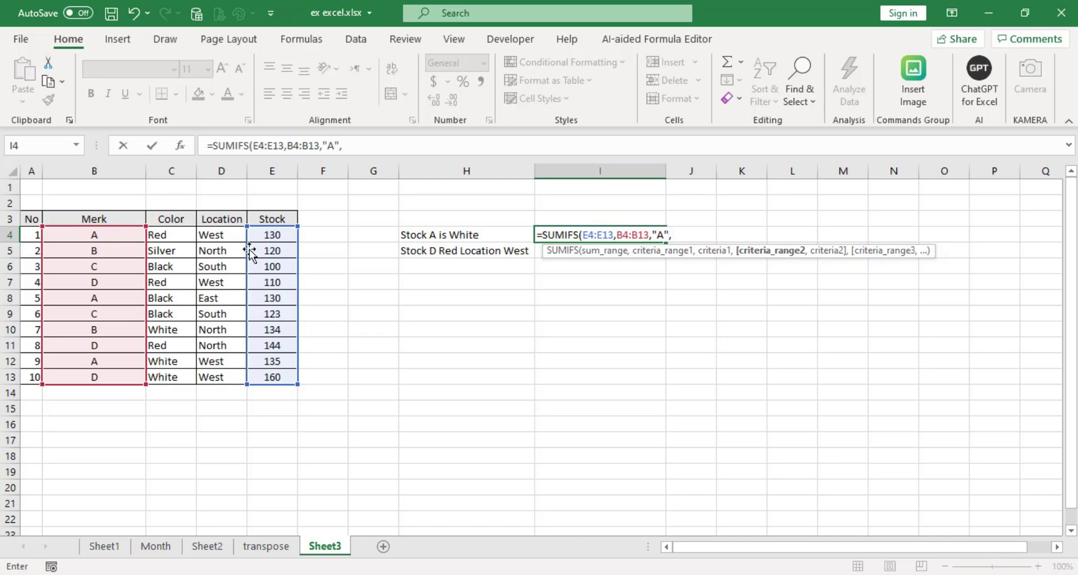
{"action": "left_click_drag", "start_coordinate": [176, 235], "coordinate": [169, 377]}
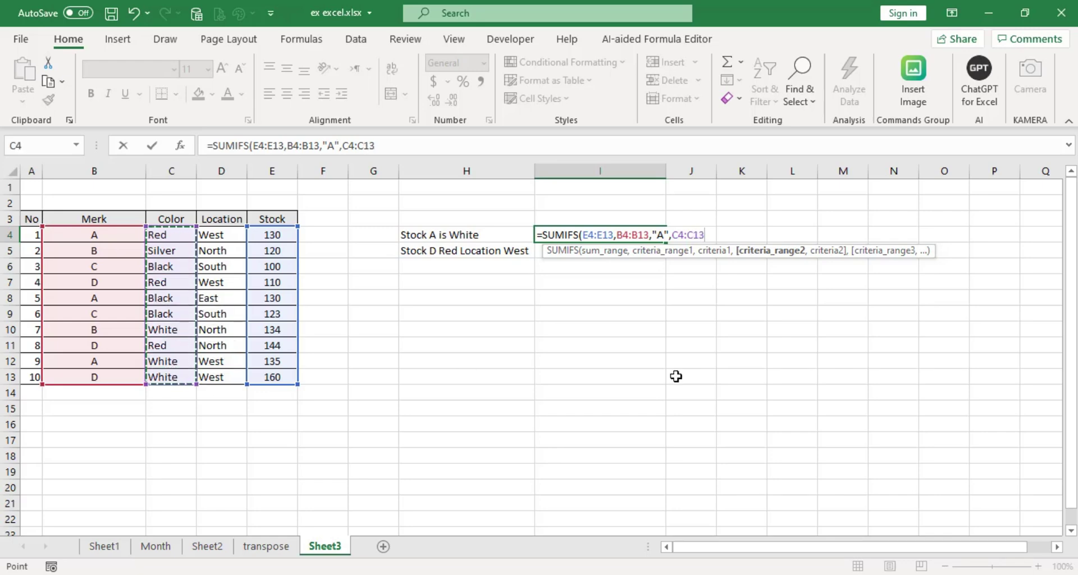
{"action": "type", "text": ","}
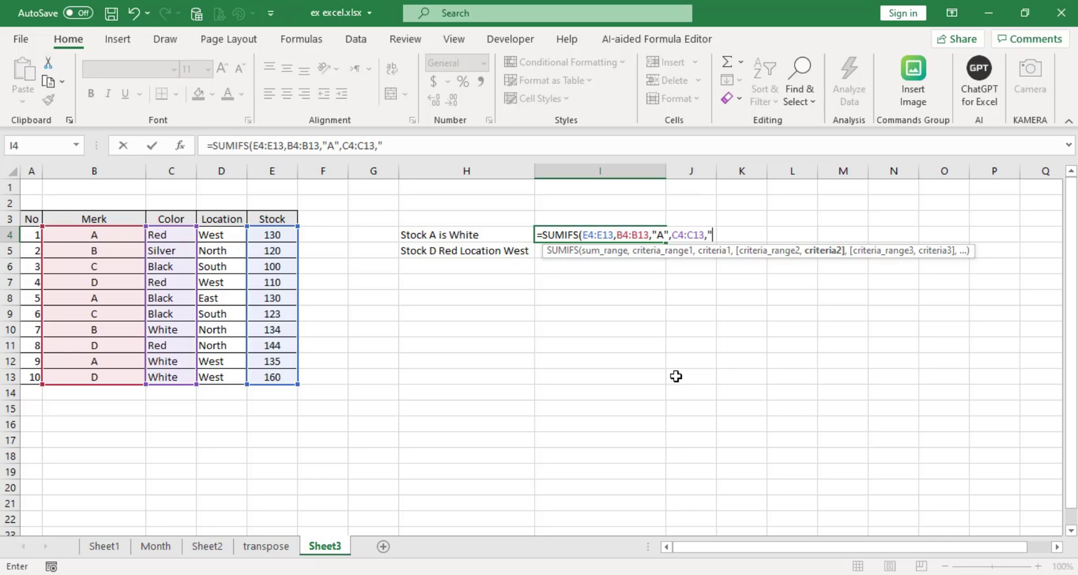
{"action": "type", "text": "\"White\")"}
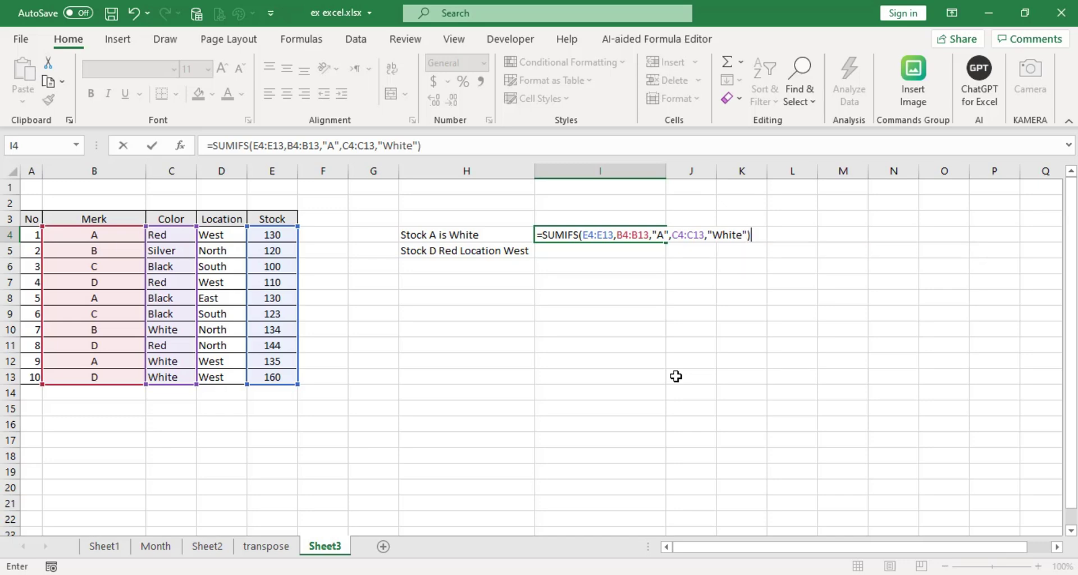
{"action": "key", "text": "Return"}
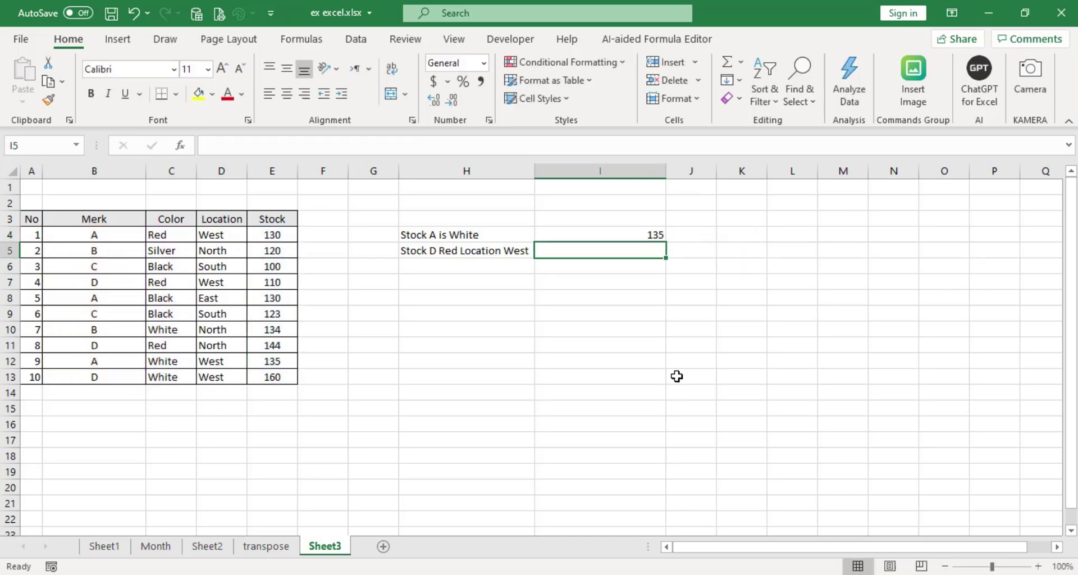
- Check the I4 result against the Merk, Color and Stock cells of the white A row in the table
{"action": "left_click", "coordinate": [648, 229]}
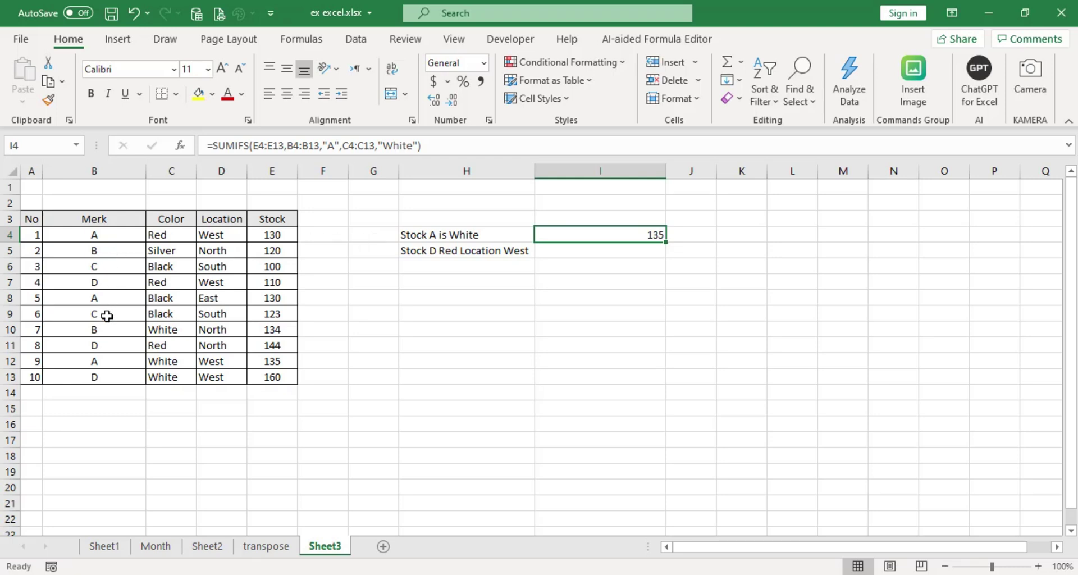
{"action": "left_click", "coordinate": [104, 365]}
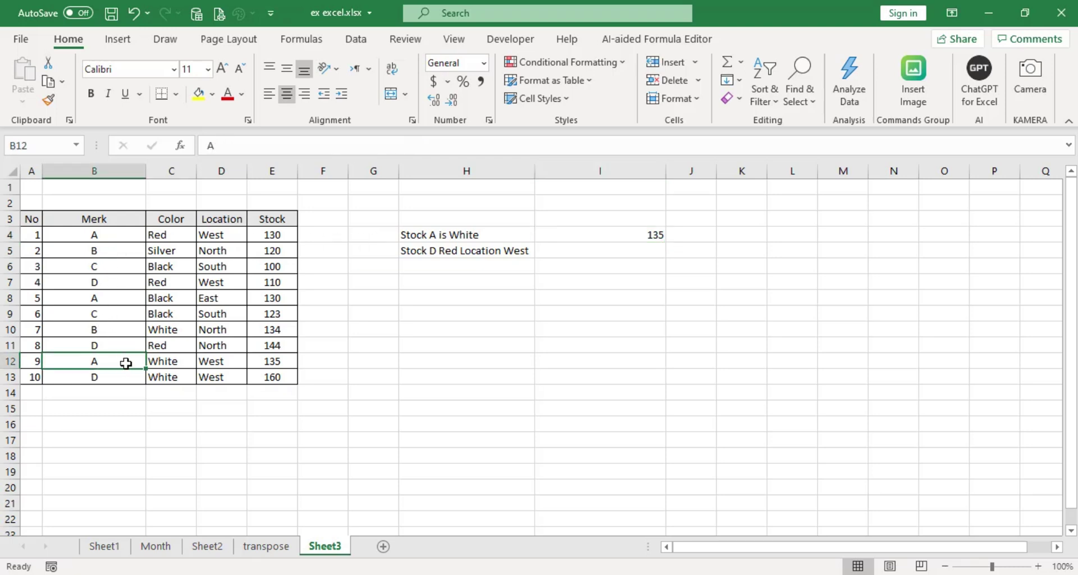
{"action": "left_click", "coordinate": [171, 361]}
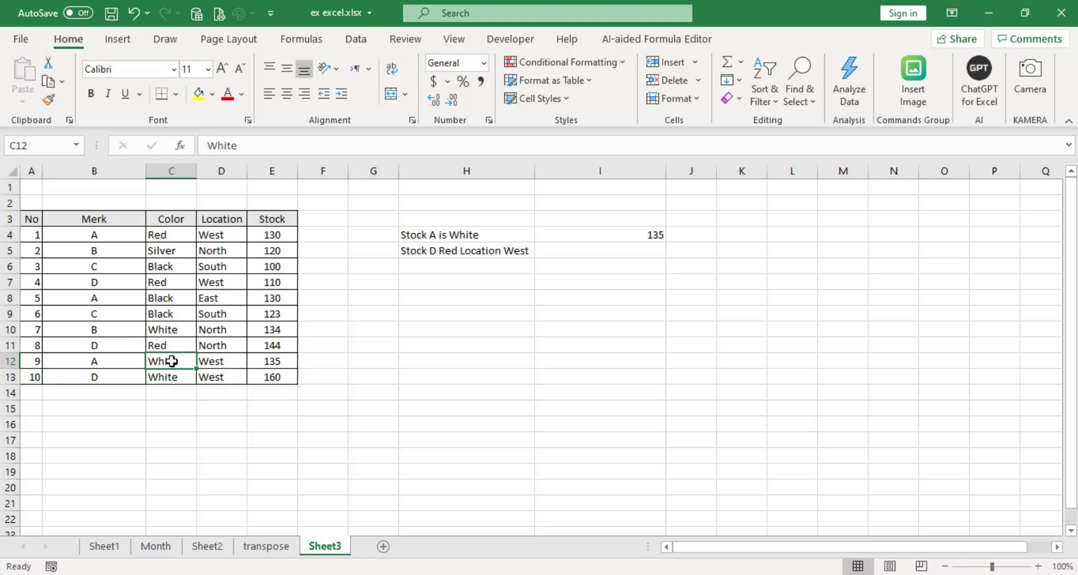
{"action": "left_click", "coordinate": [279, 360]}
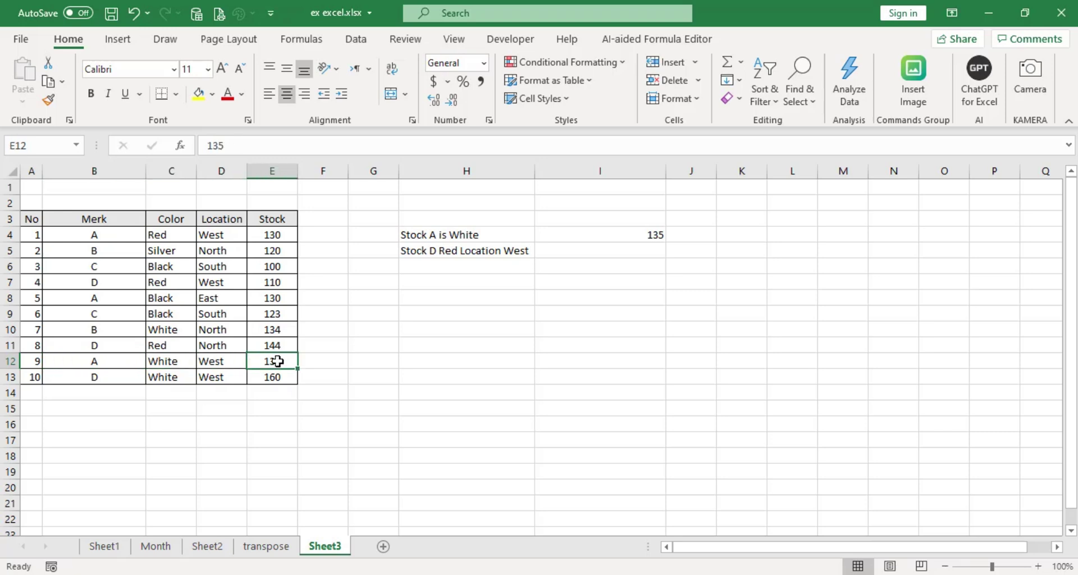
{"action": "left_click", "coordinate": [649, 238]}
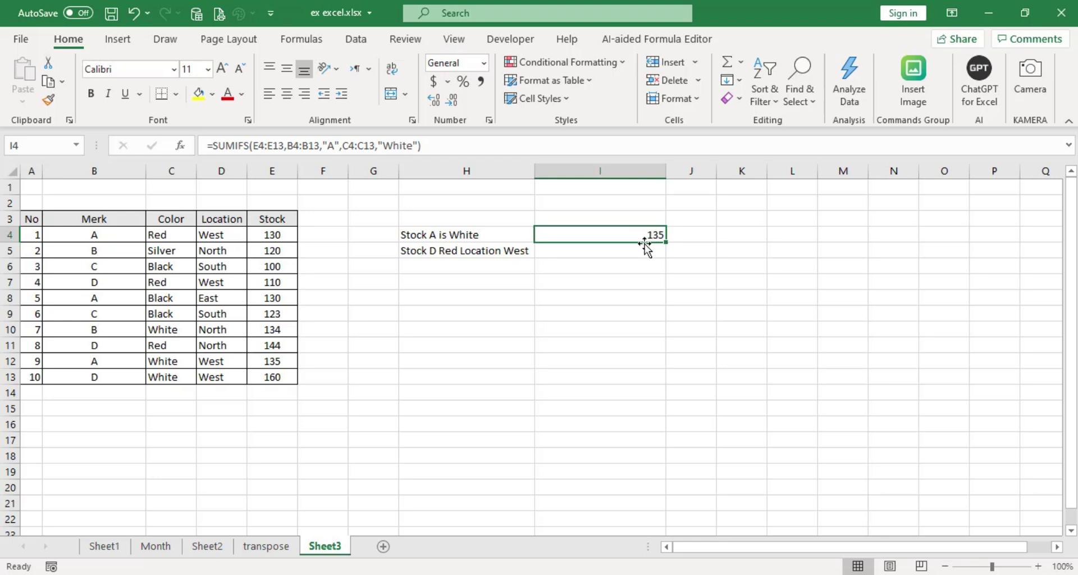
- Begin a SUMIFS formula in I5 with sum range E4:E13 and the first criterion "D" for B4:B13
{"action": "left_click", "coordinate": [602, 251]}
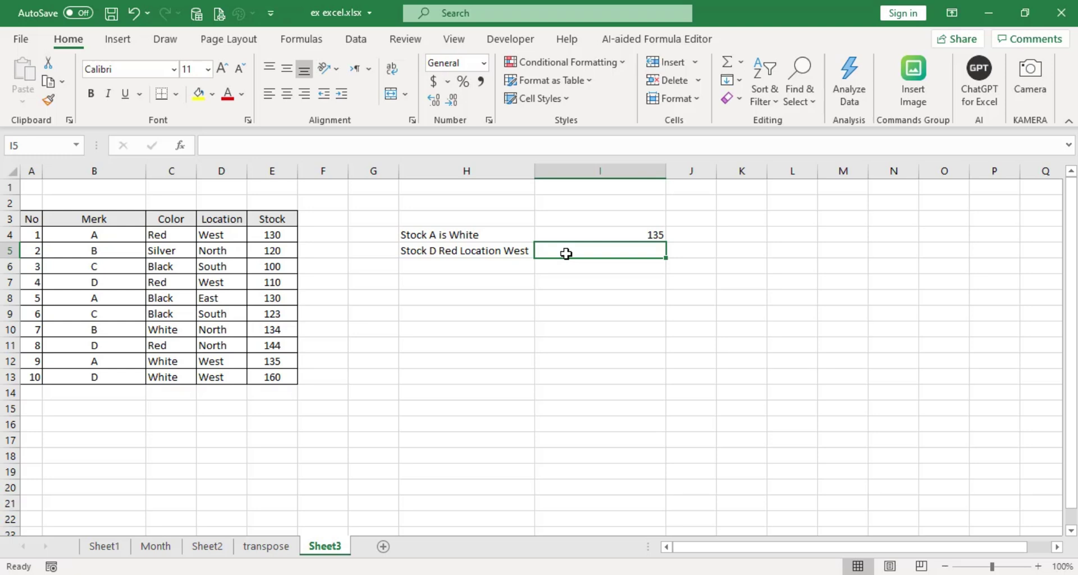
{"action": "type", "text": "=sumif"}
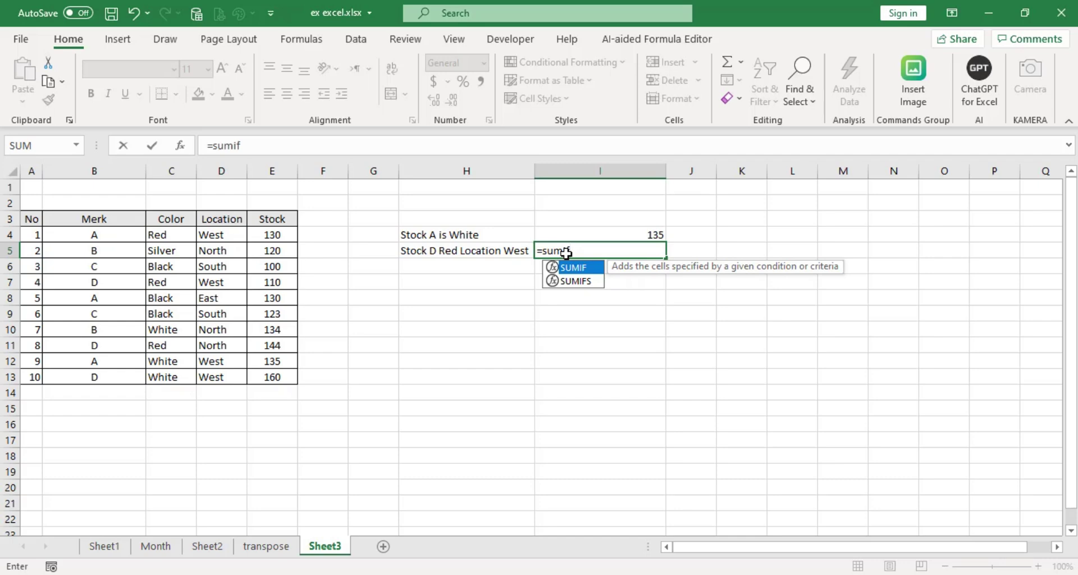
{"action": "double_click", "coordinate": [584, 281]}
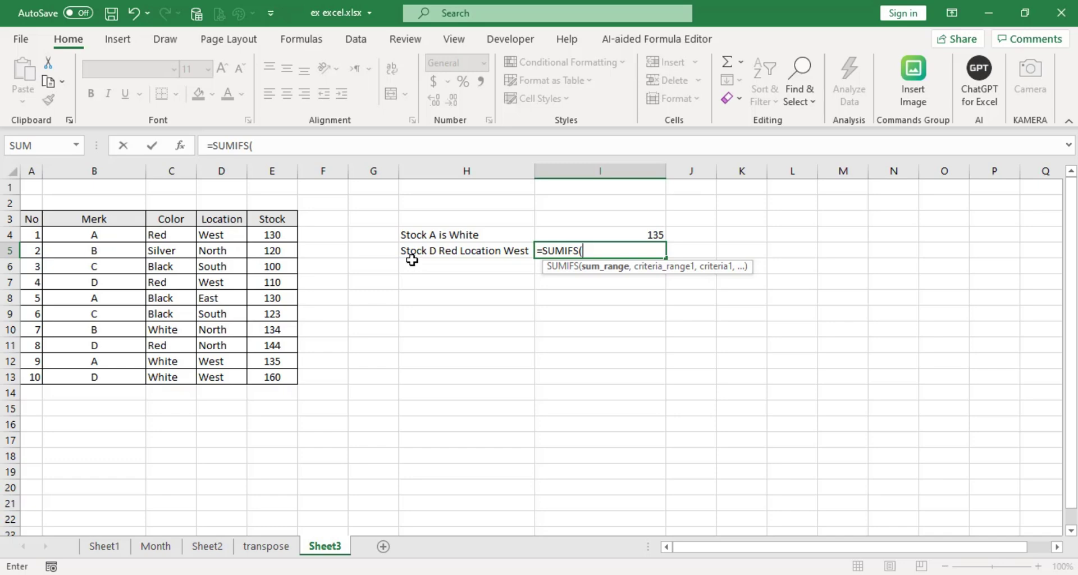
{"action": "left_click_drag", "start_coordinate": [279, 234], "coordinate": [275, 373]}
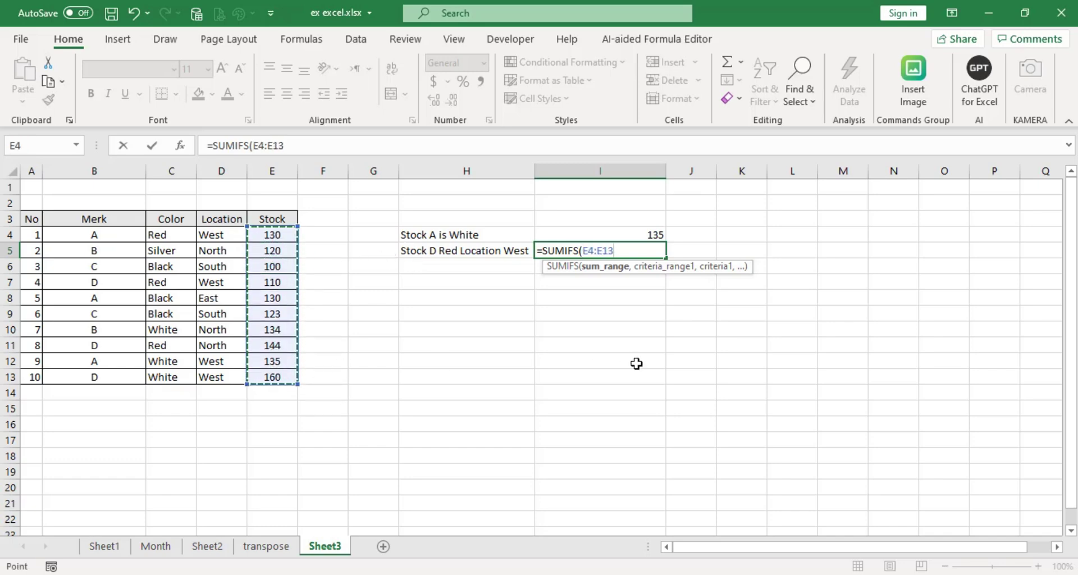
{"action": "type", "text": ","}
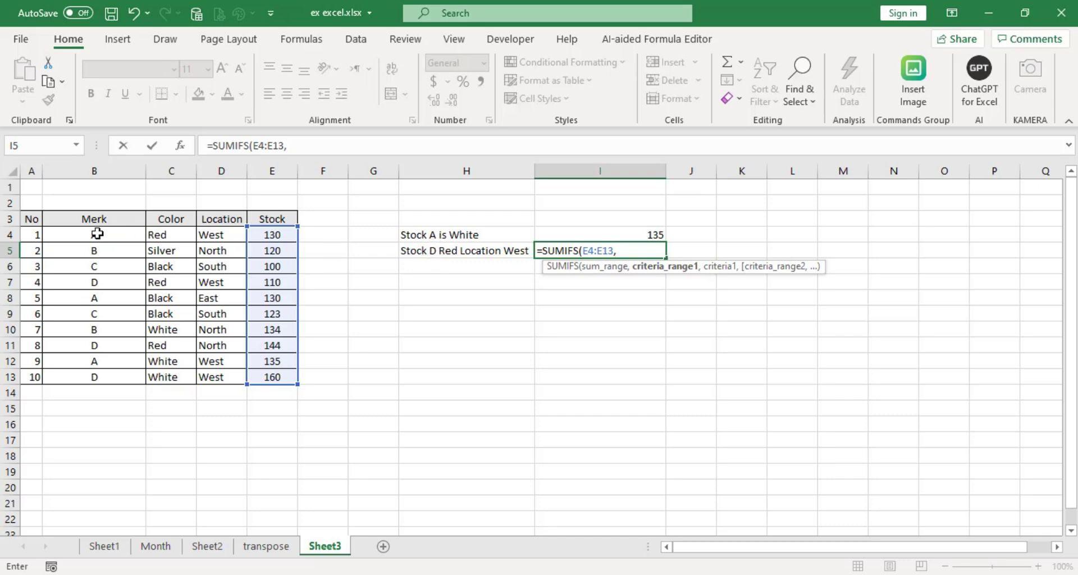
{"action": "left_click_drag", "start_coordinate": [115, 235], "coordinate": [114, 379]}
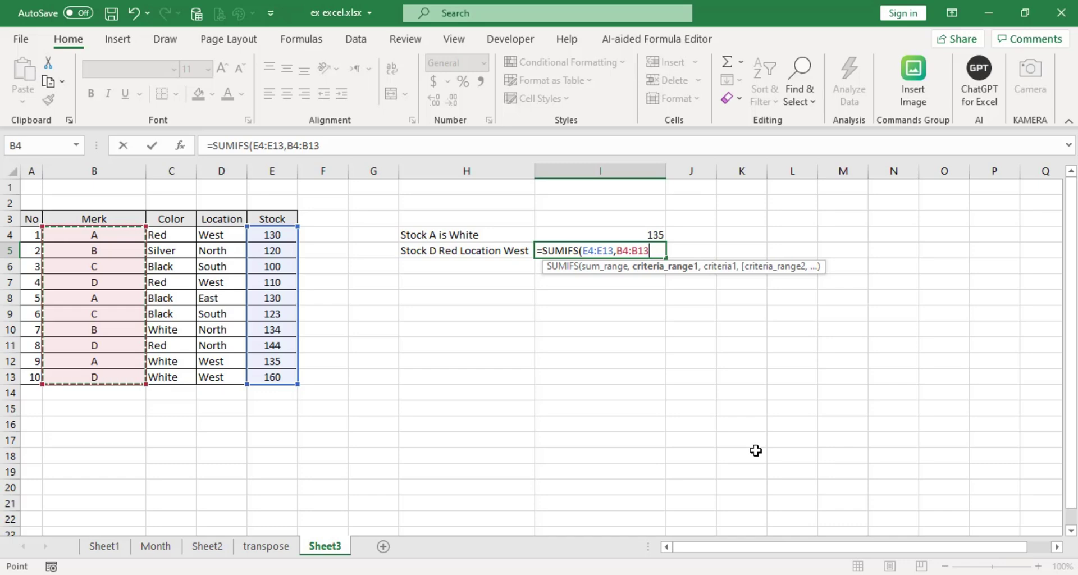
{"action": "type", "text": ",\"D"}
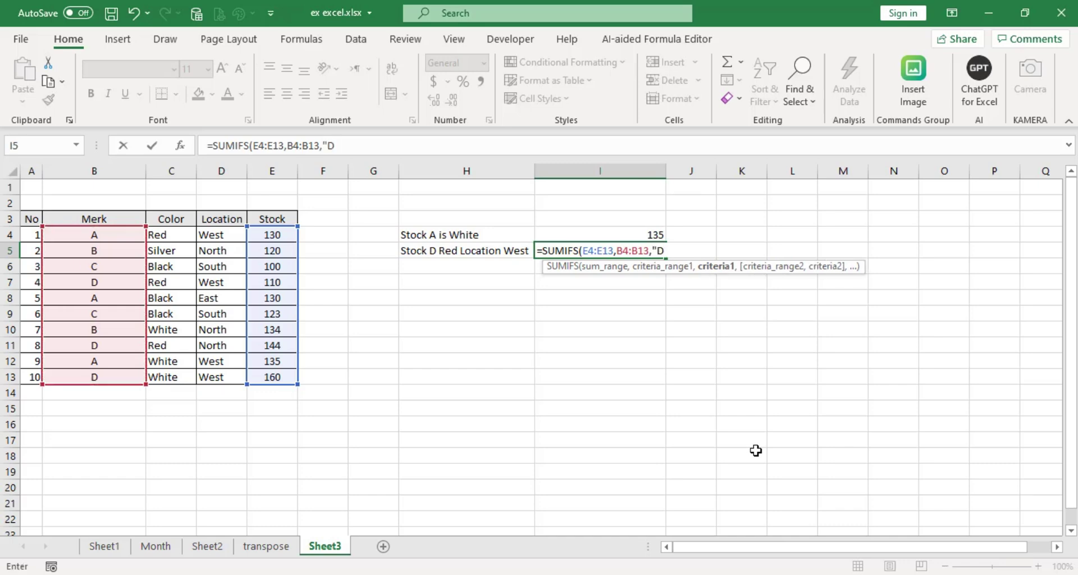
{"action": "type", "text": "\","}
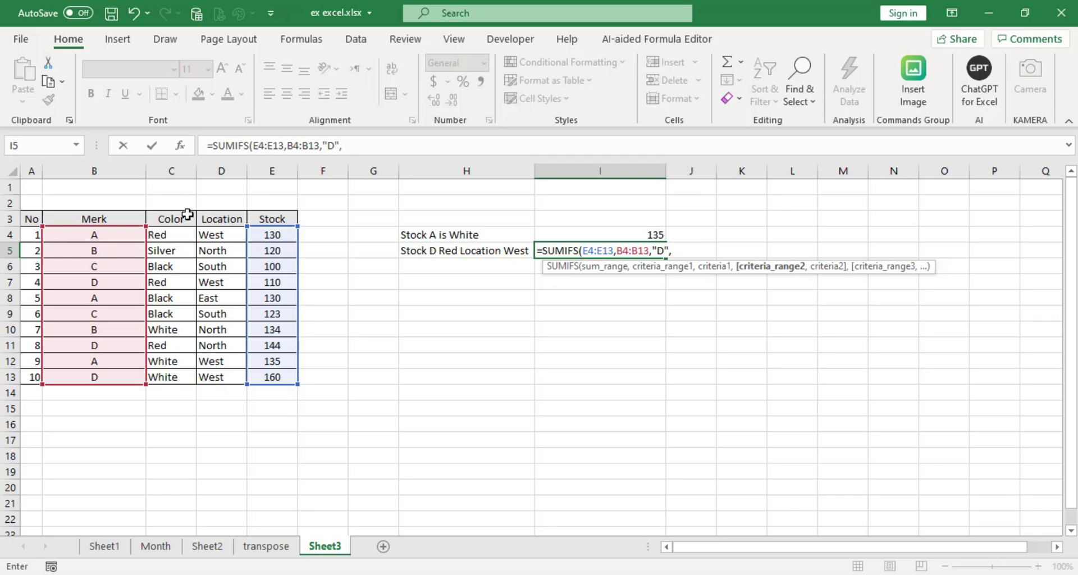
- Complete the I5 formula with the criteria "Red" for C4:C13 and "West" for D4:D13
{"action": "left_click", "coordinate": [177, 234]}
{"action": "left_click_drag", "start_coordinate": [178, 234], "coordinate": [175, 377]}
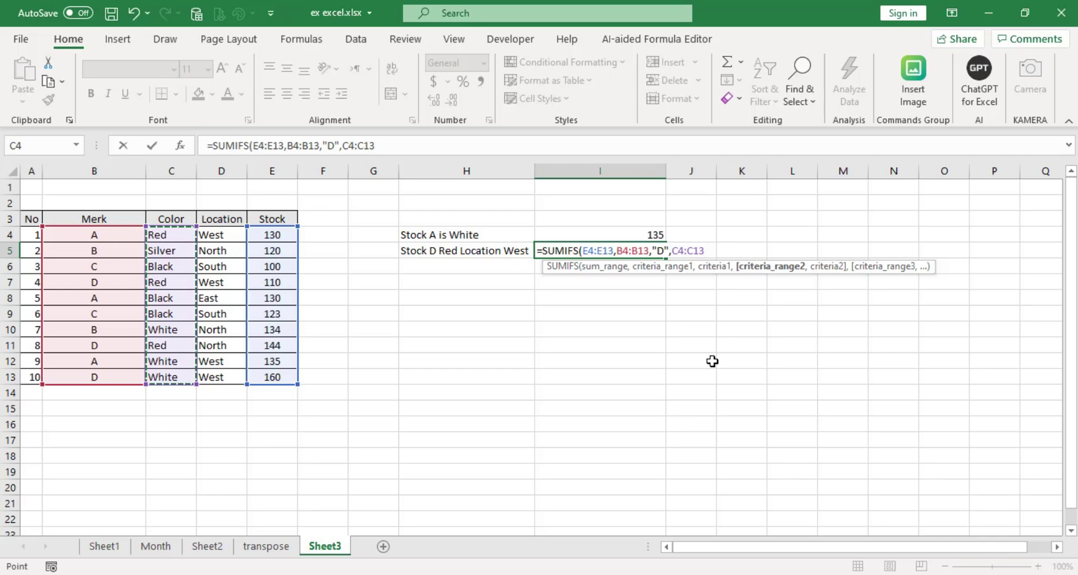
{"action": "type", "text": ","}
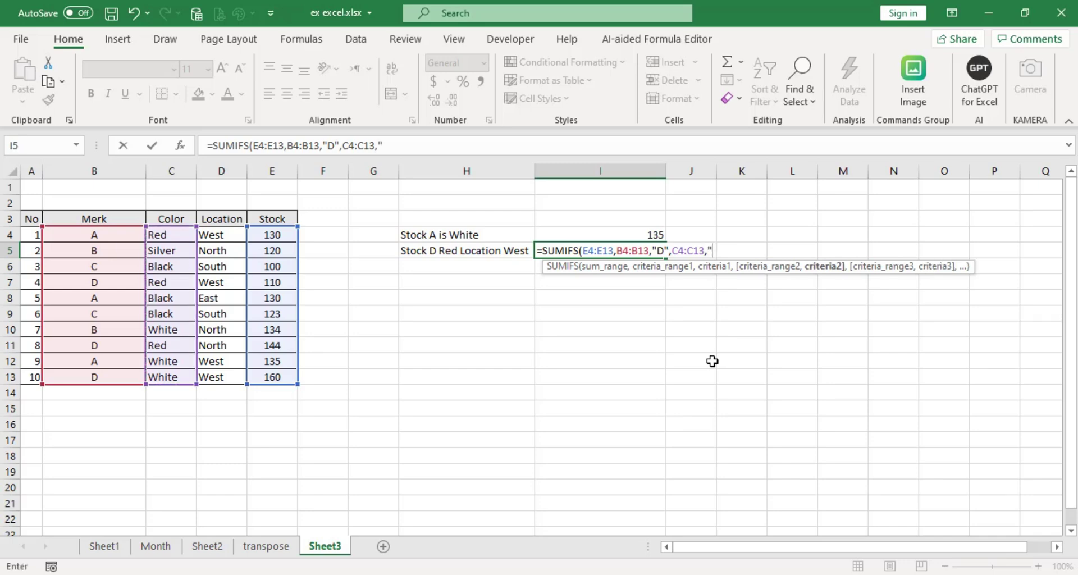
{"action": "type", "text": "\"Red\","}
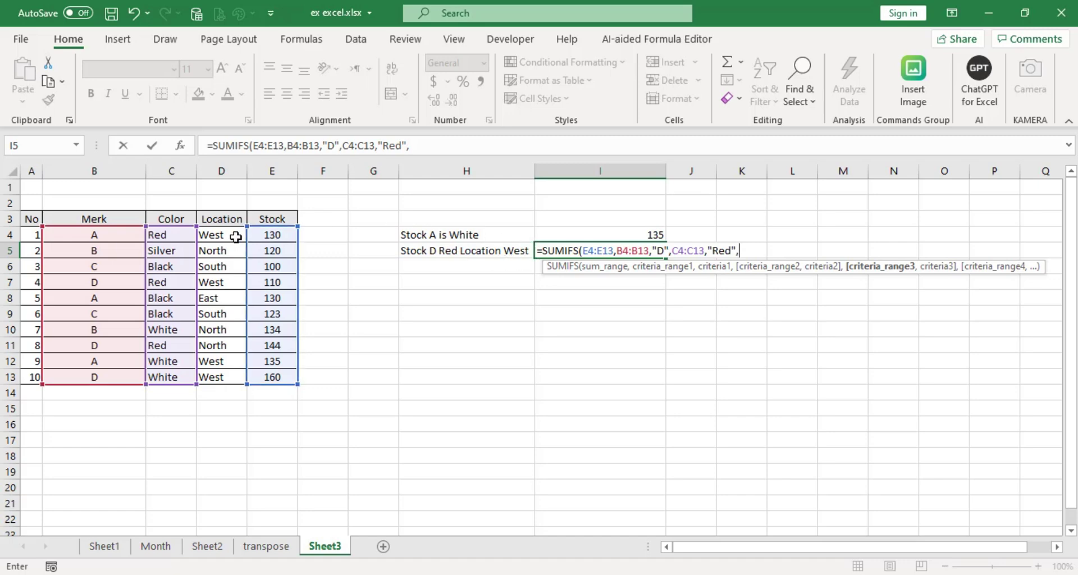
{"action": "left_click_drag", "start_coordinate": [229, 231], "coordinate": [216, 375]}
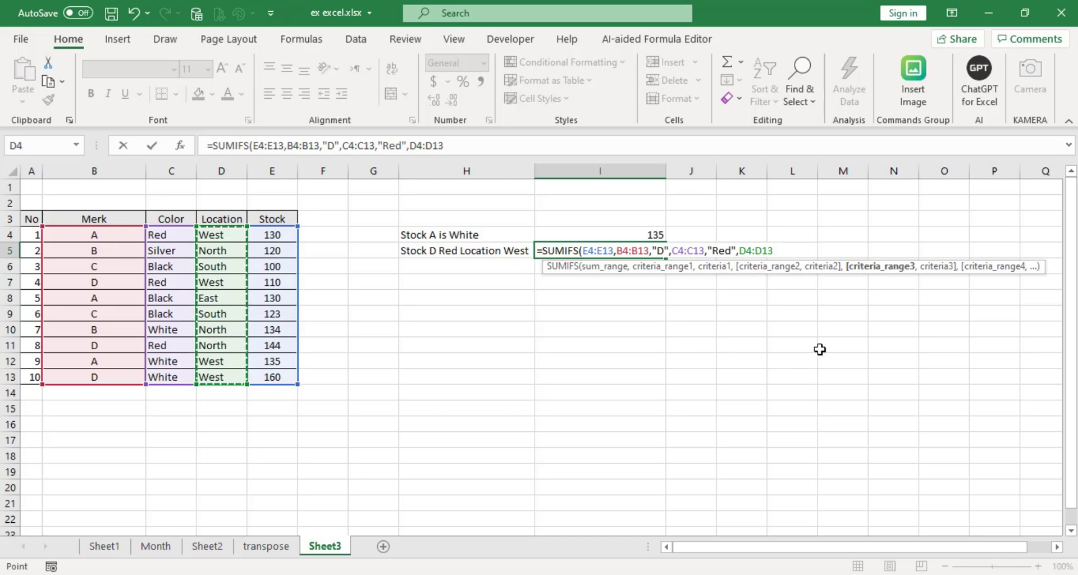
{"action": "type", "text": ",\"West"}
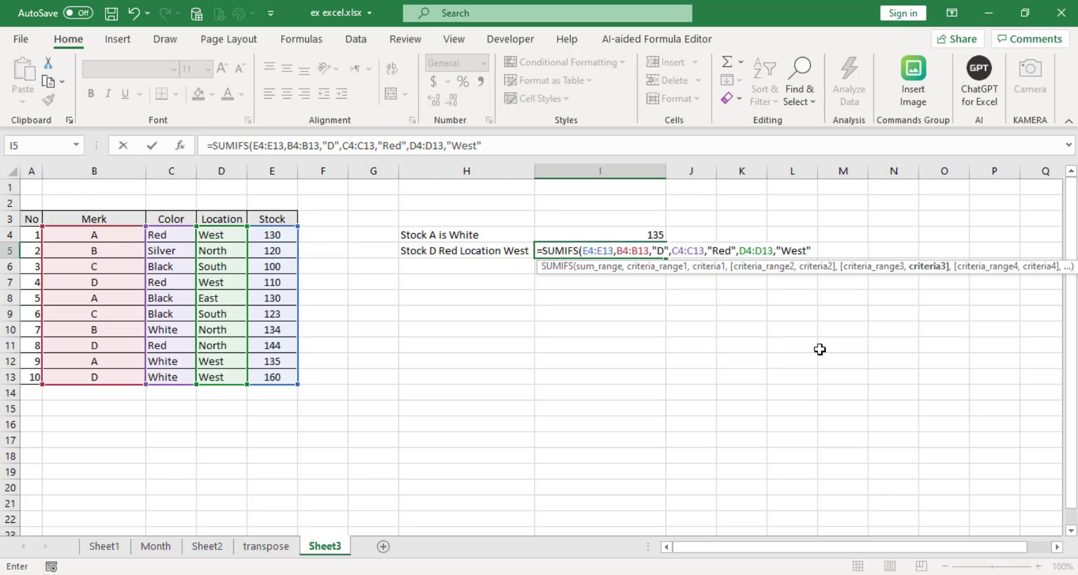
{"action": "type", "text": "\")"}
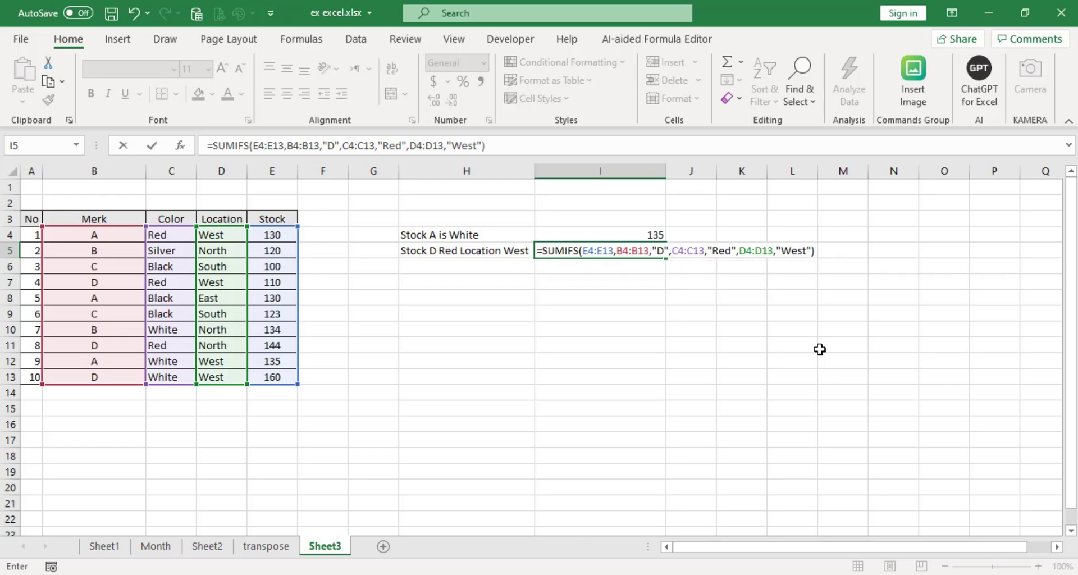
{"action": "key", "text": "Return"}
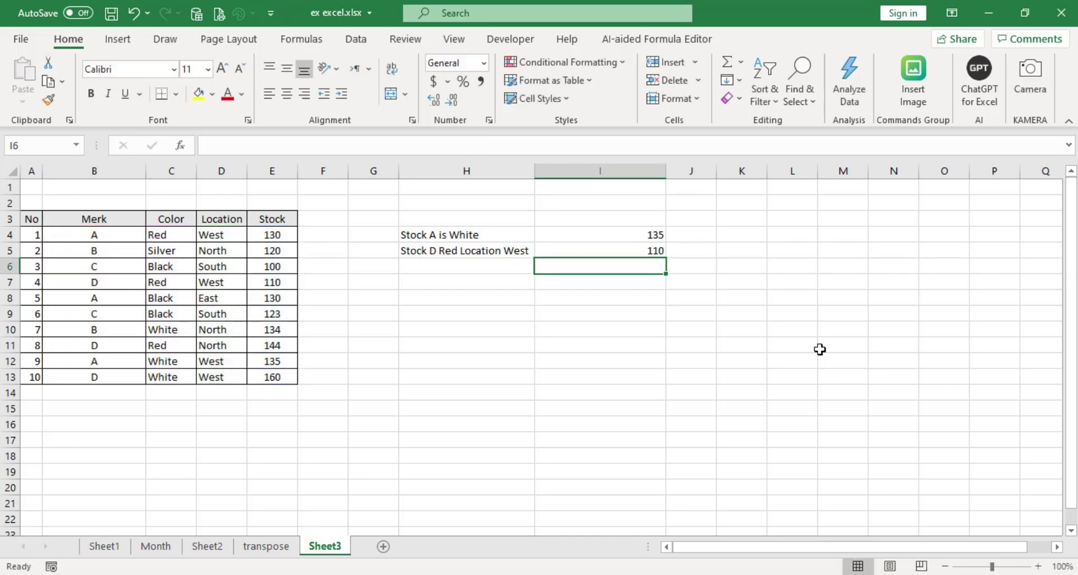
- Check the I5 result against the Merk, Color, Location and Stock cells of the red D row located West
{"action": "left_click", "coordinate": [626, 253]}
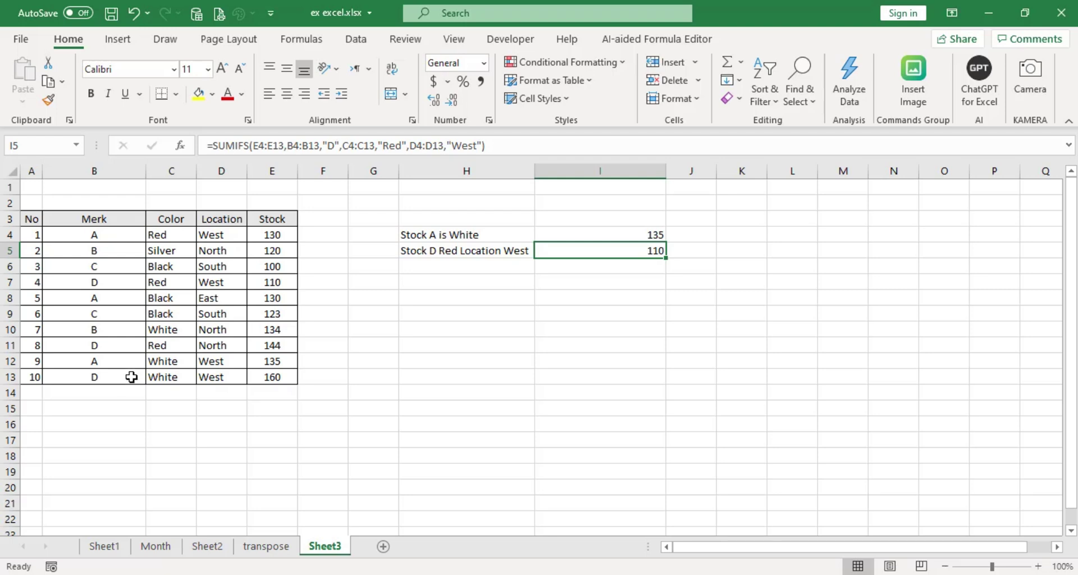
{"action": "left_click", "coordinate": [97, 282]}
{"action": "left_click", "coordinate": [178, 283]}
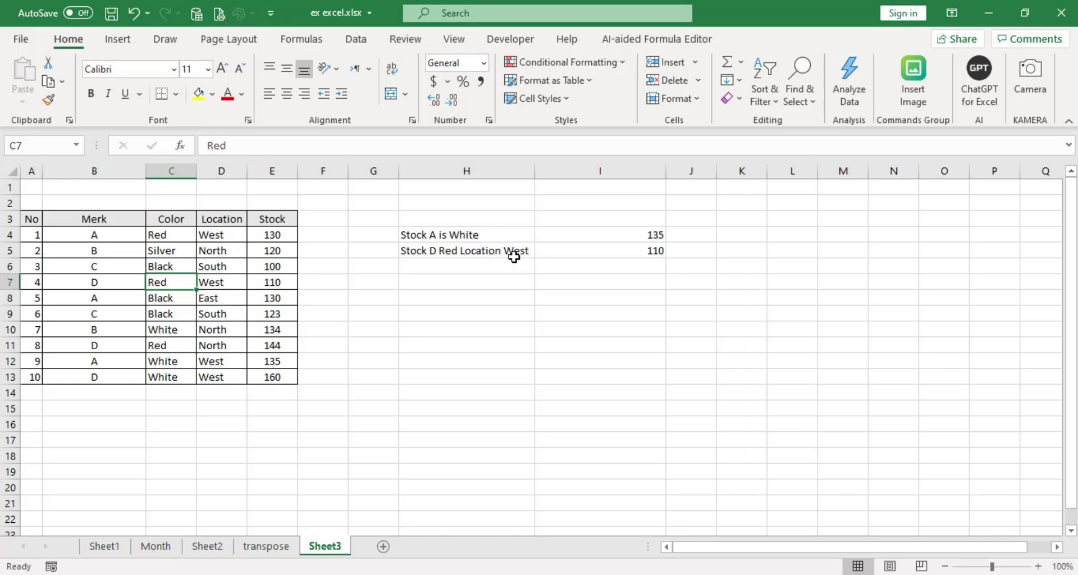
{"action": "left_click", "coordinate": [227, 283]}
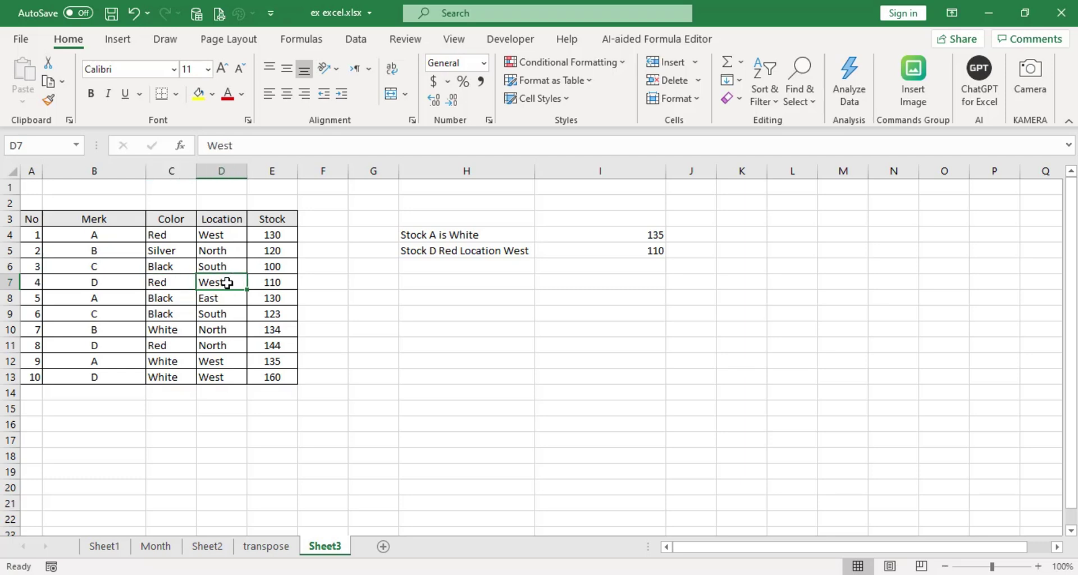
{"action": "left_click", "coordinate": [270, 282]}
{"action": "left_click", "coordinate": [654, 251]}
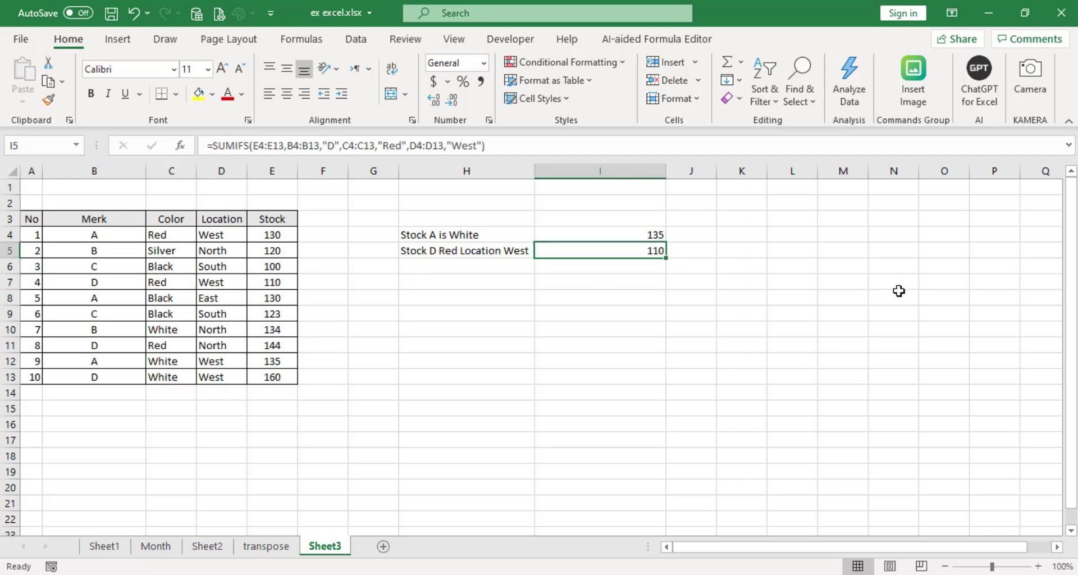